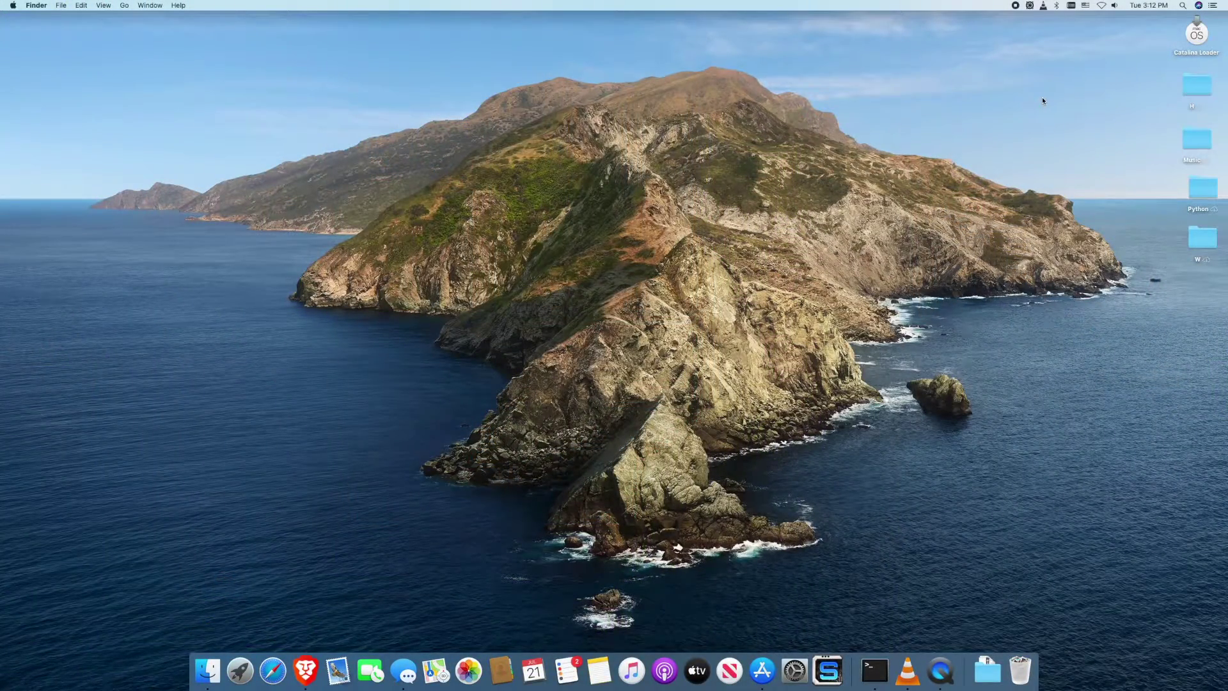
- Open the Catalina Loader disk from its desktop icon
double_click(1197, 34)
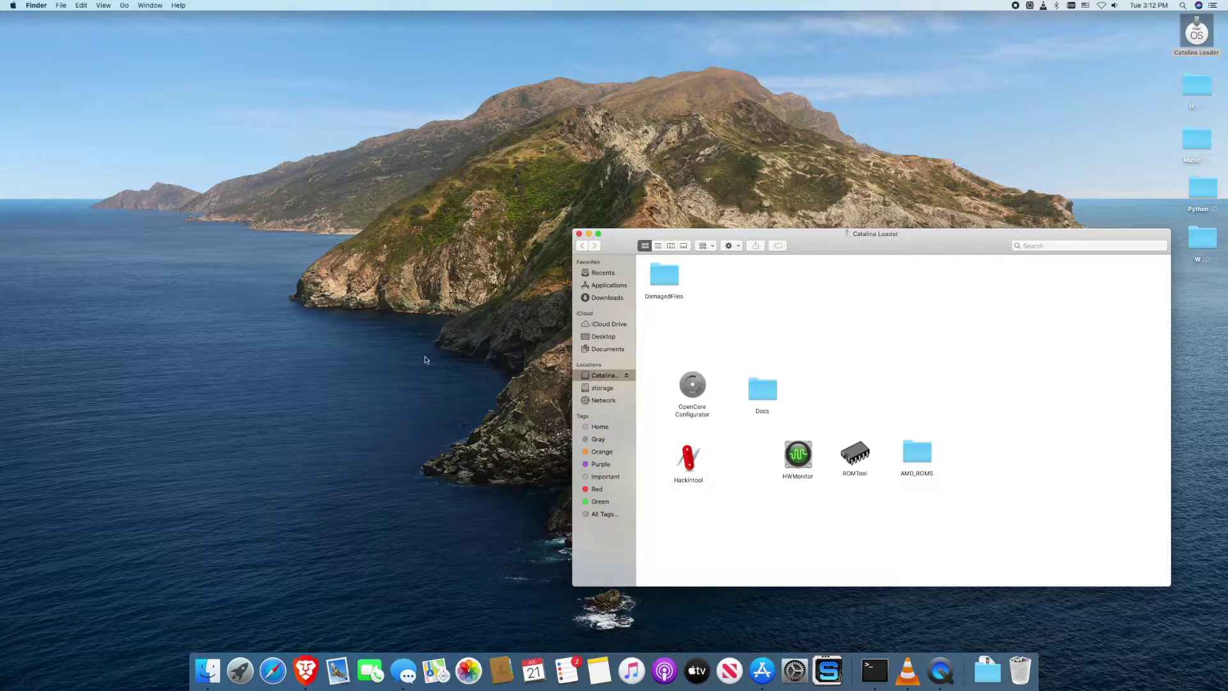
- Open Startup Disk via Spotlight, arrange both windows, and launch OpenCore Configurator
key(super+space)
text(st)
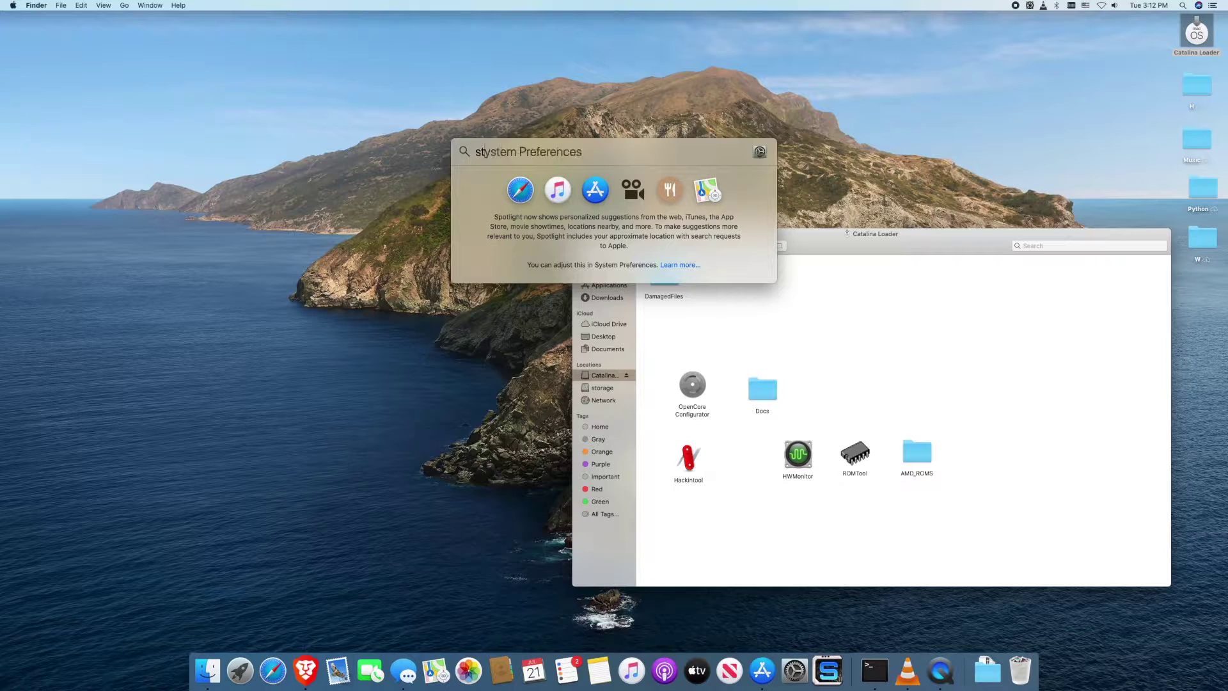
text(art)
key(Return)
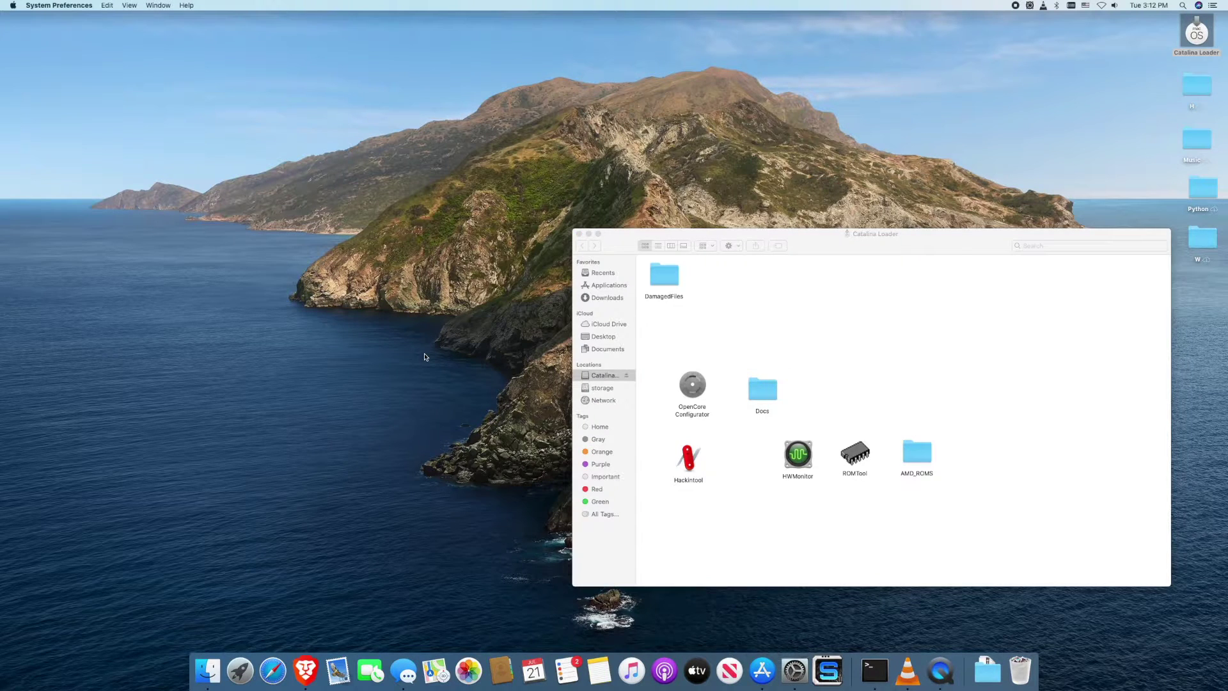
drag(567, 111, 354, 181)
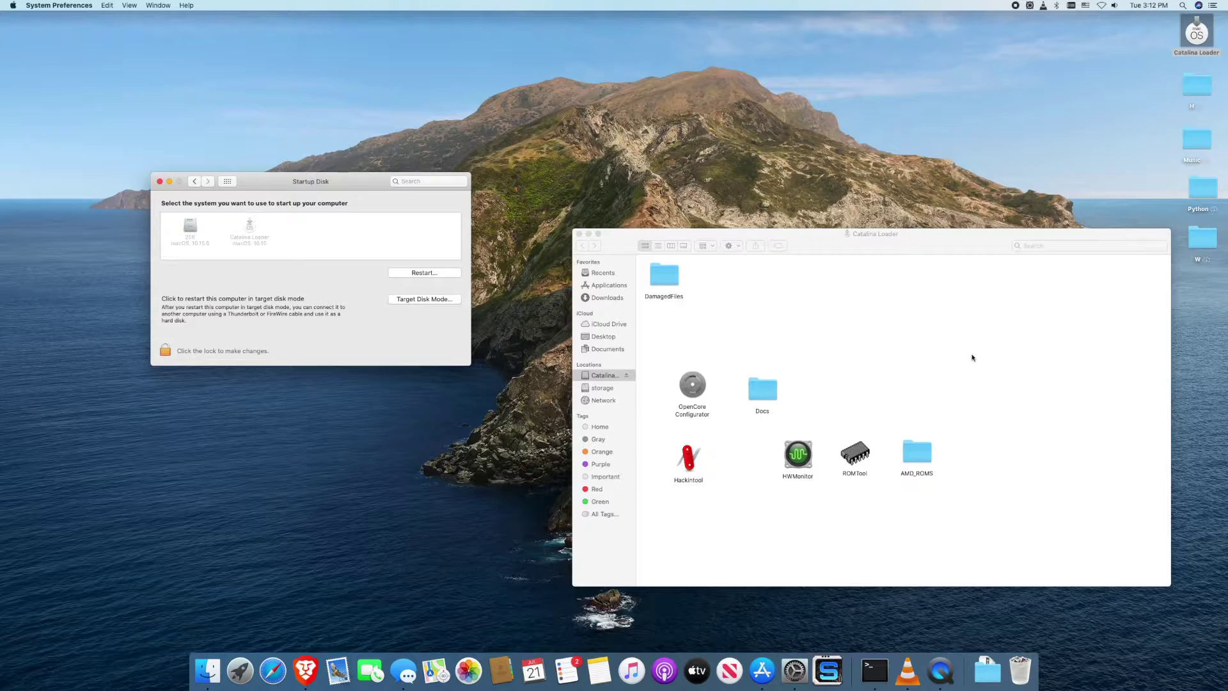
drag(925, 234, 914, 150)
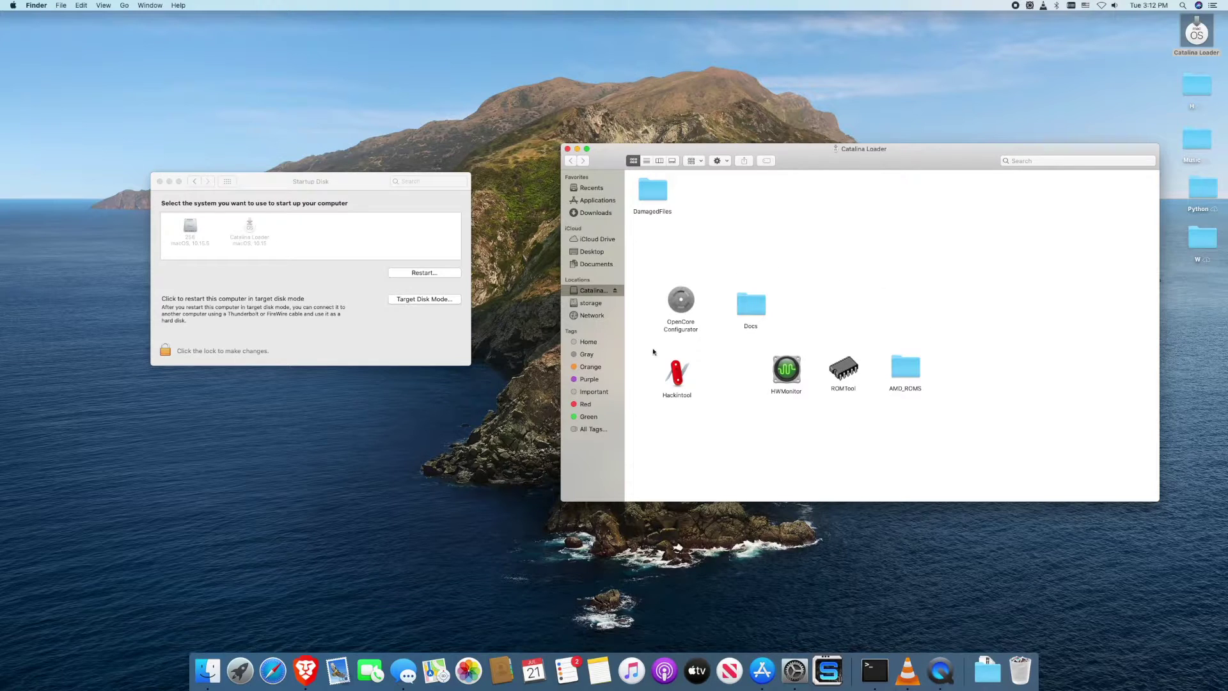
double_click(686, 301)
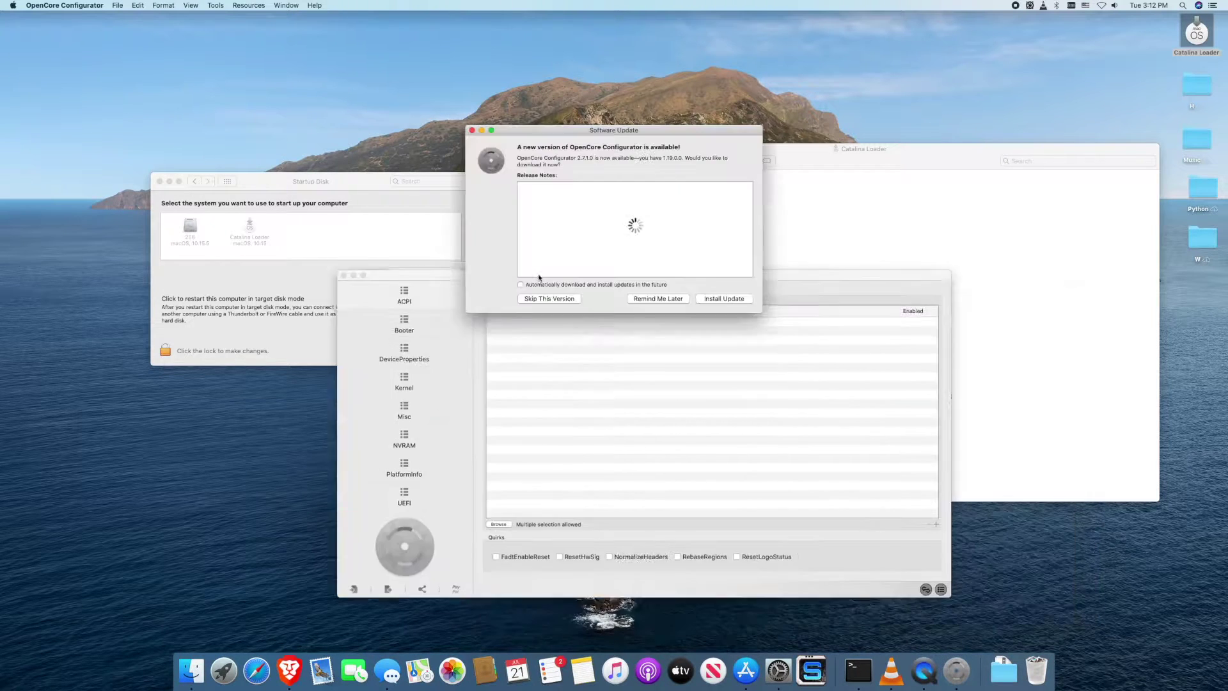
- Enable automatic updates, choose Remind Me Later, and list the detected EFI configurations
drag(685, 301, 447, 277)
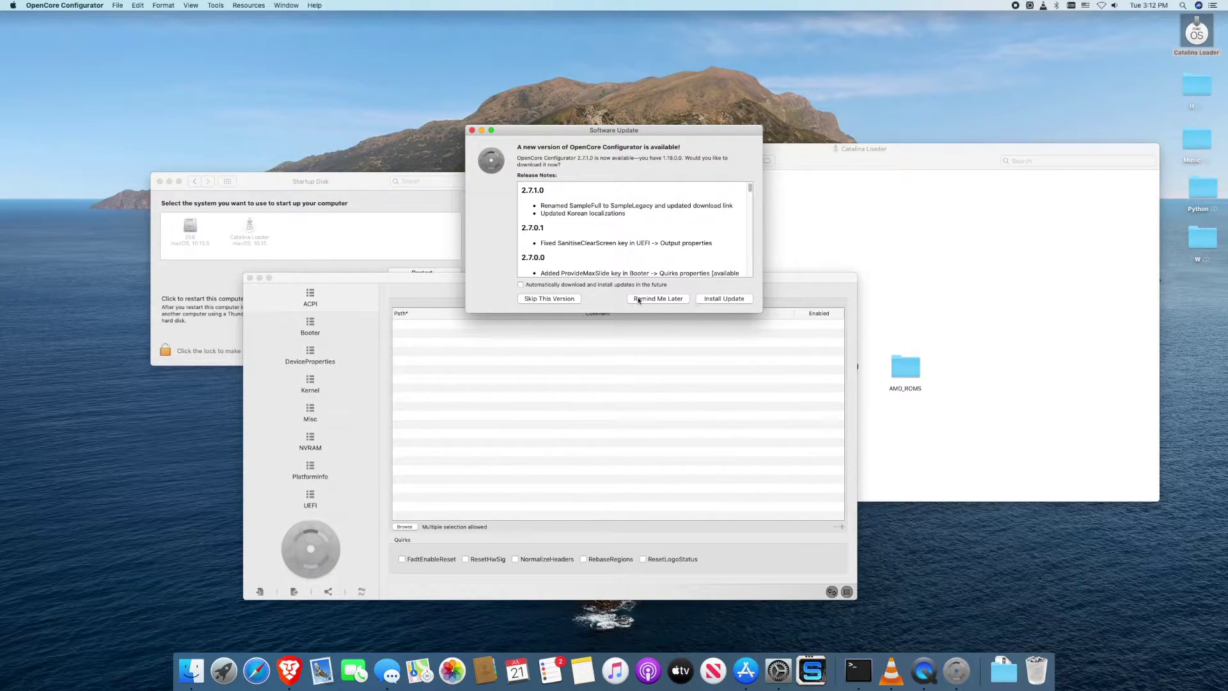
click(522, 284)
click(549, 299)
drag(565, 282, 570, 280)
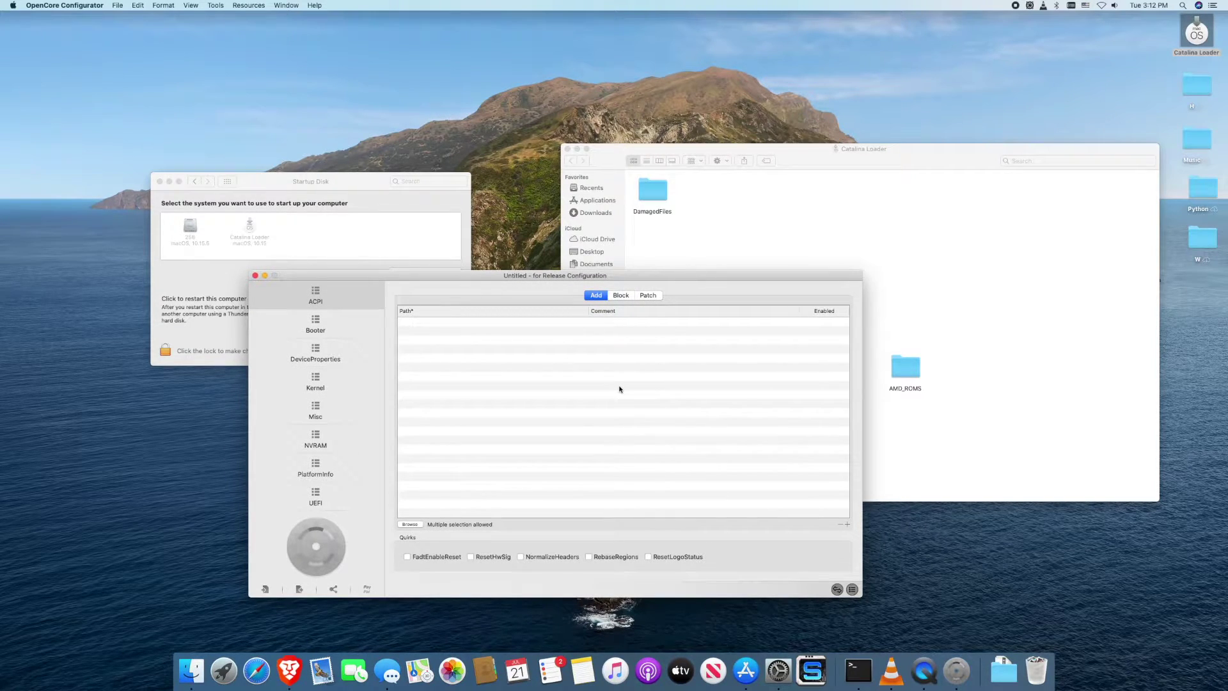
right_click(711, 454)
click(683, 444)
click(853, 589)
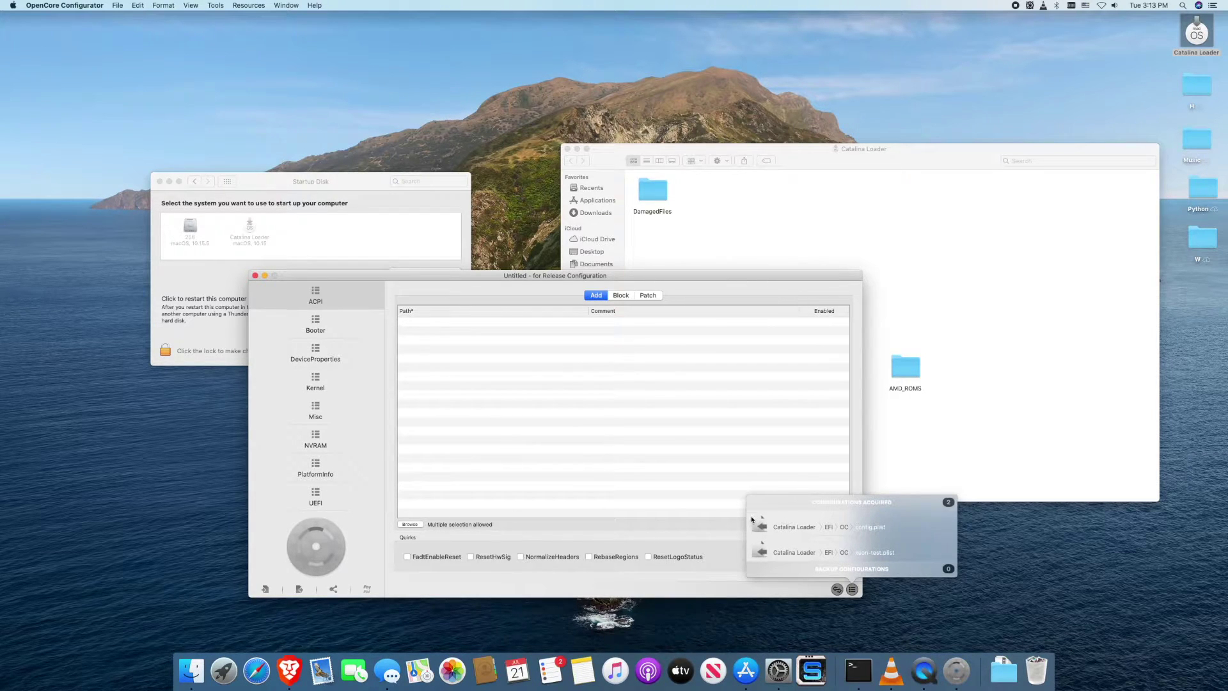
- Open config.plist from the Catalina Loader EFI's configuration list
click(852, 590)
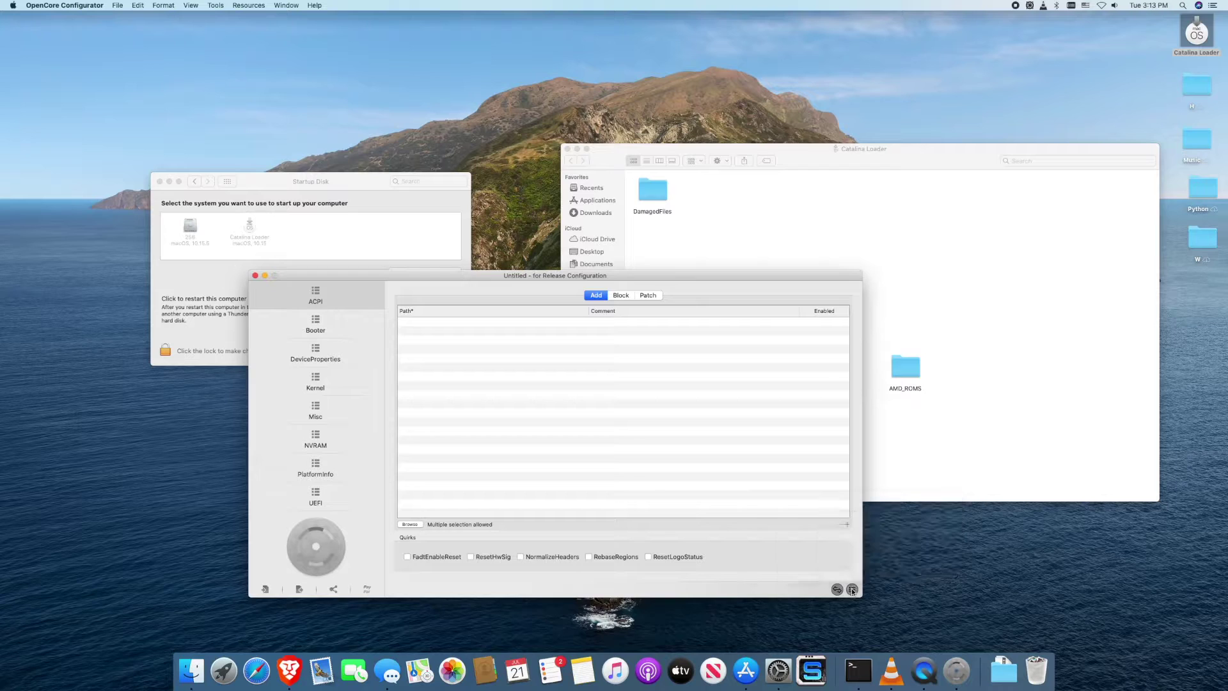
click(853, 589)
click(853, 589)
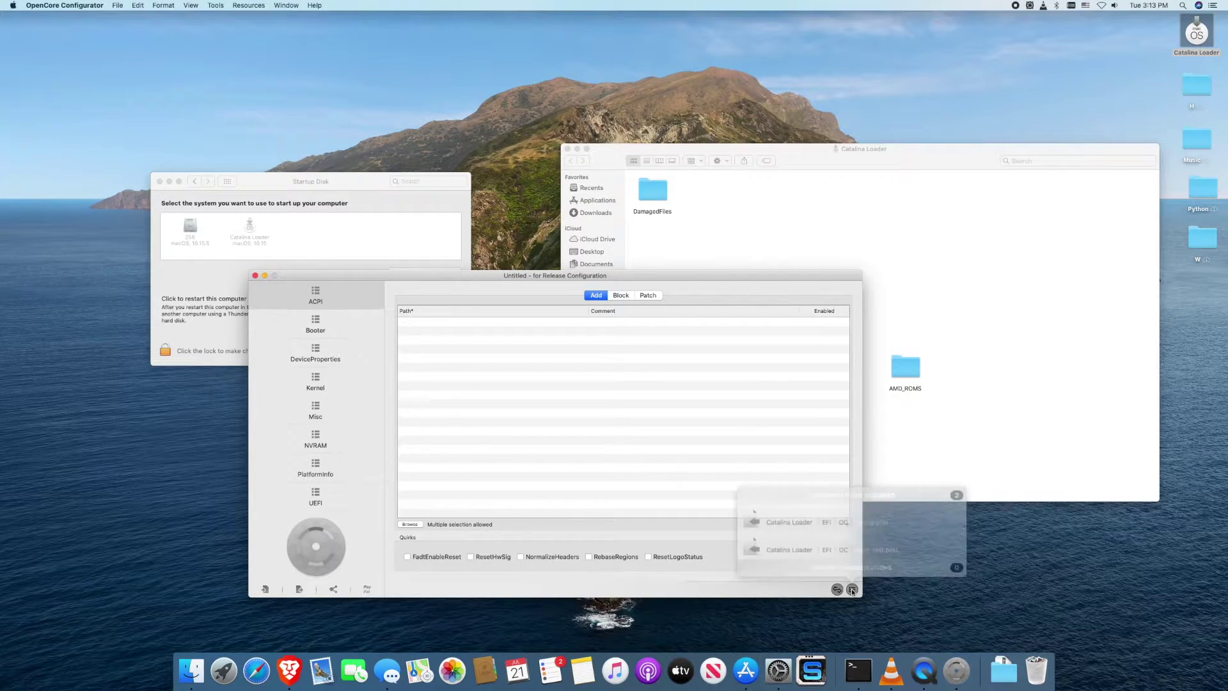
click(797, 530)
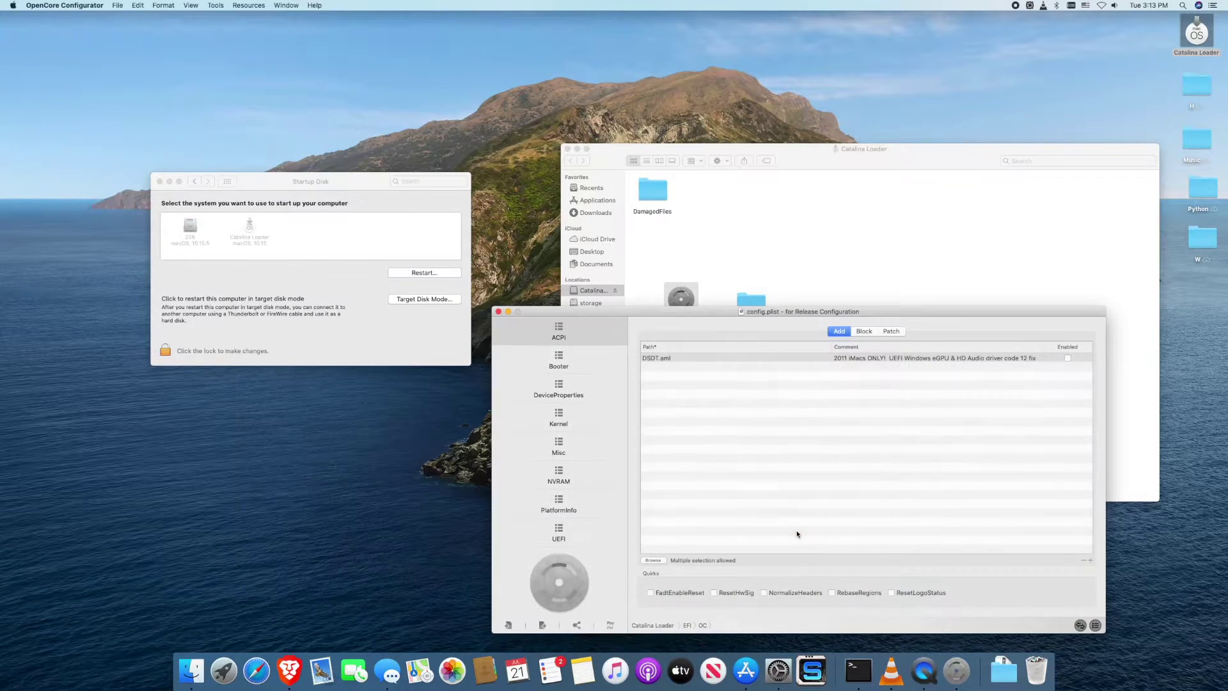
- Look through Booter, DeviceProperties and Kernel, then settle on the Misc boot settings
drag(725, 309, 537, 293)
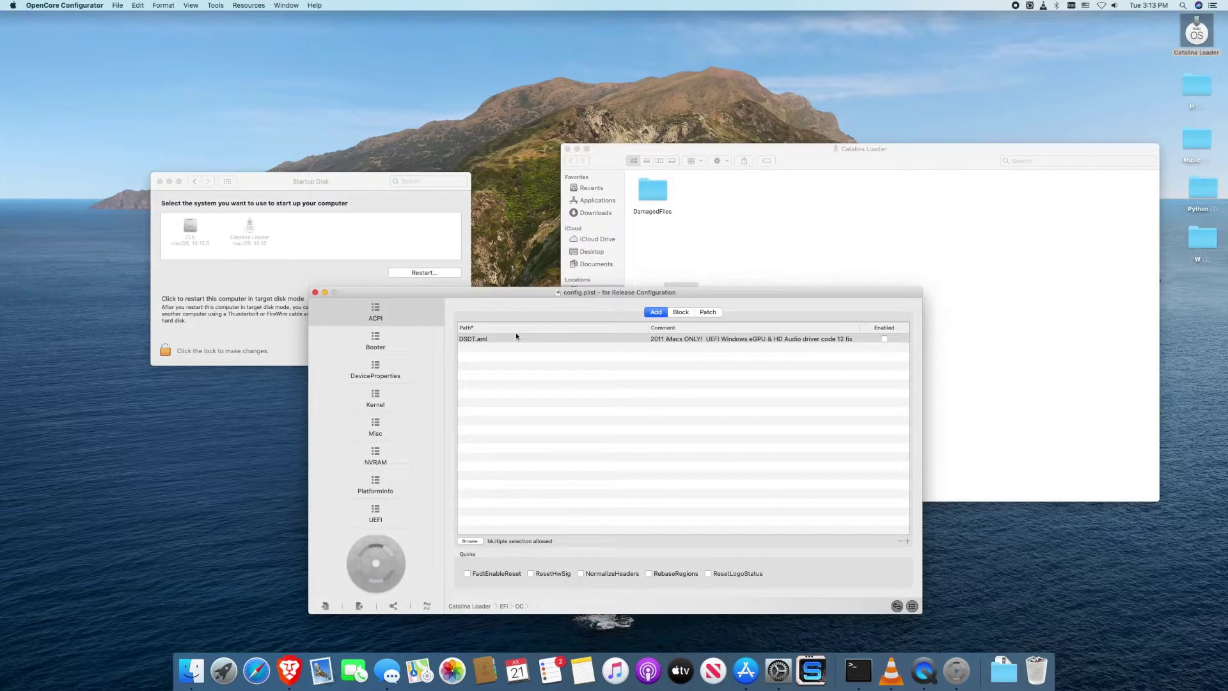
click(382, 347)
click(386, 375)
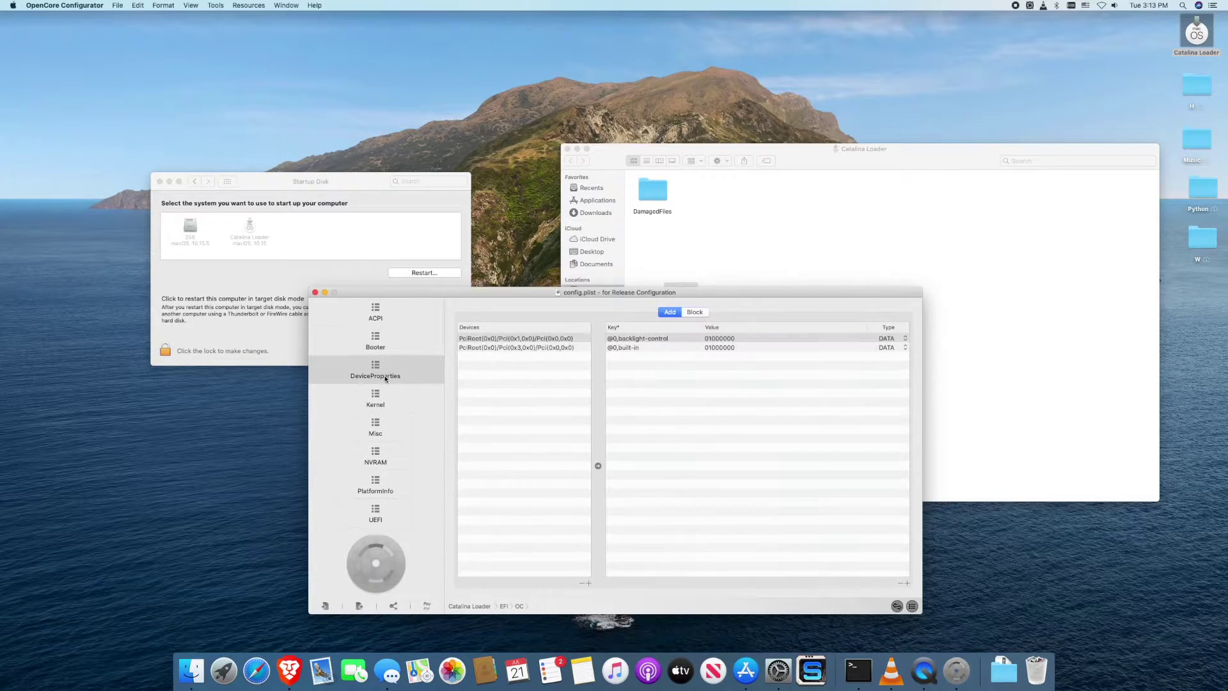
click(375, 399)
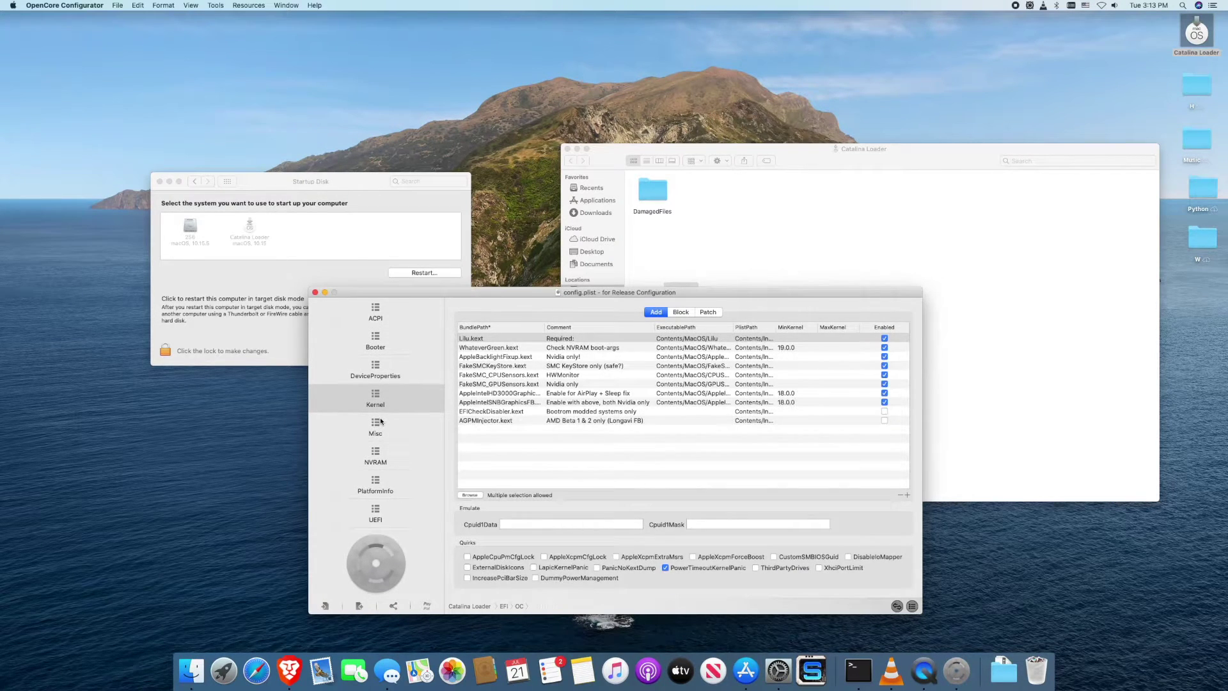
click(380, 423)
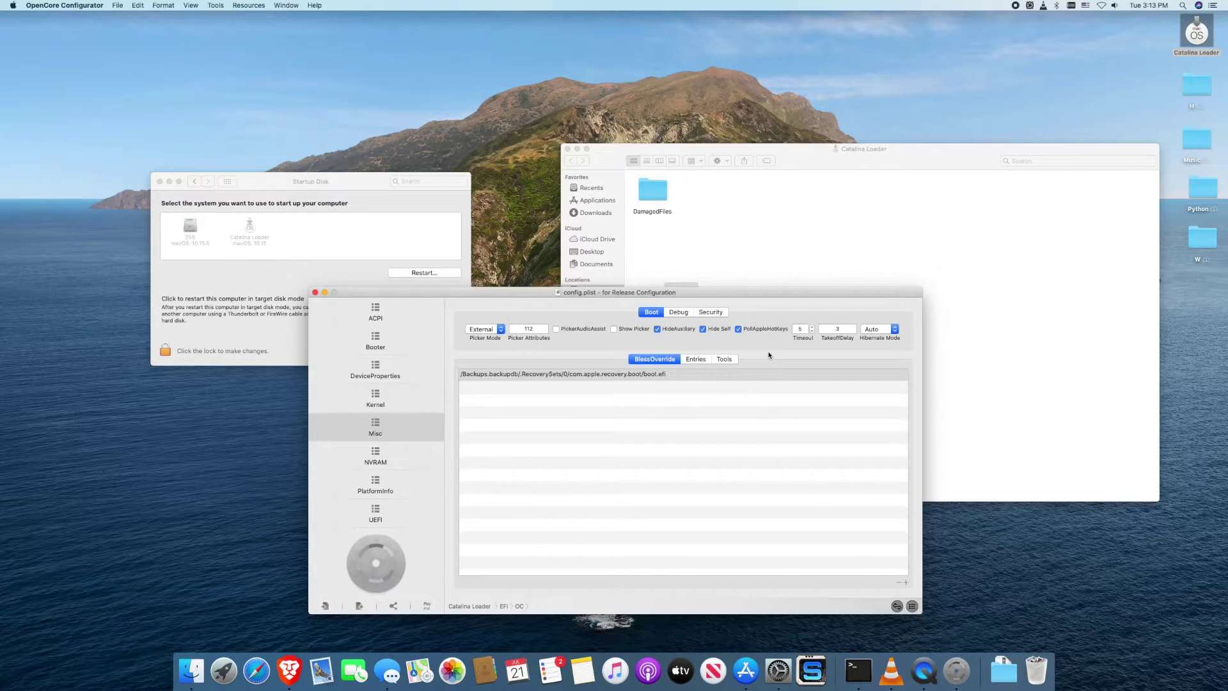
click(290, 233)
- Bring the config.plist window back to the front and move it up and left
drag(545, 294, 550, 299)
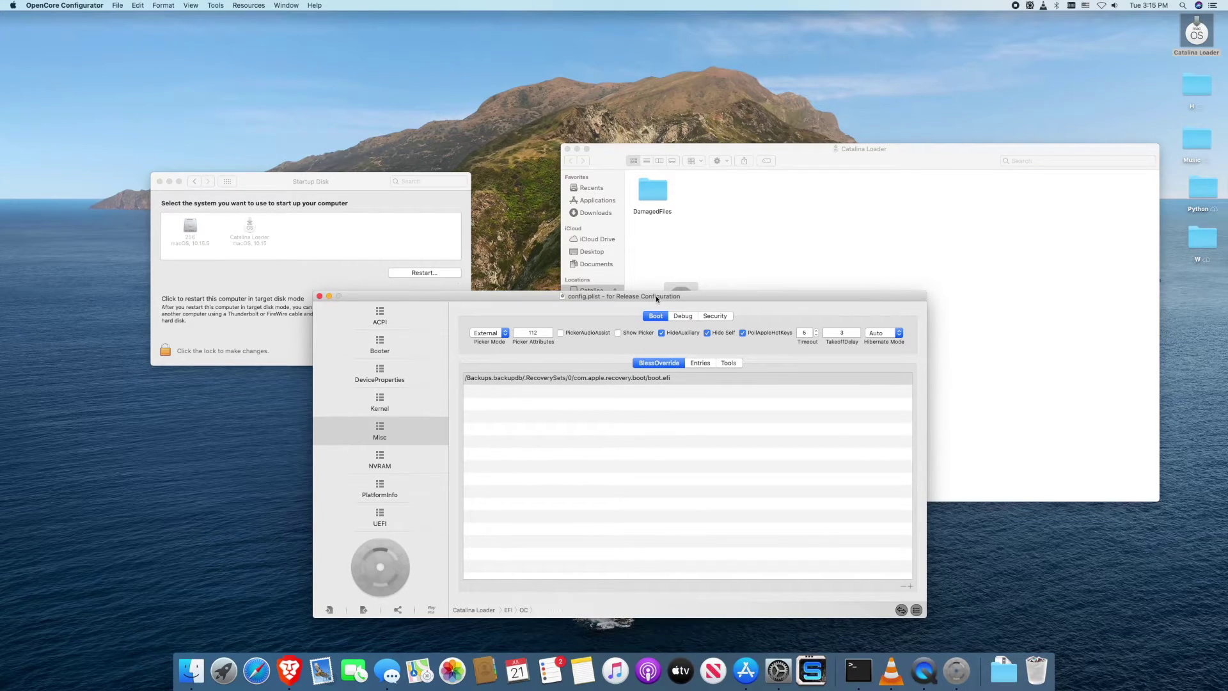
drag(661, 298, 611, 278)
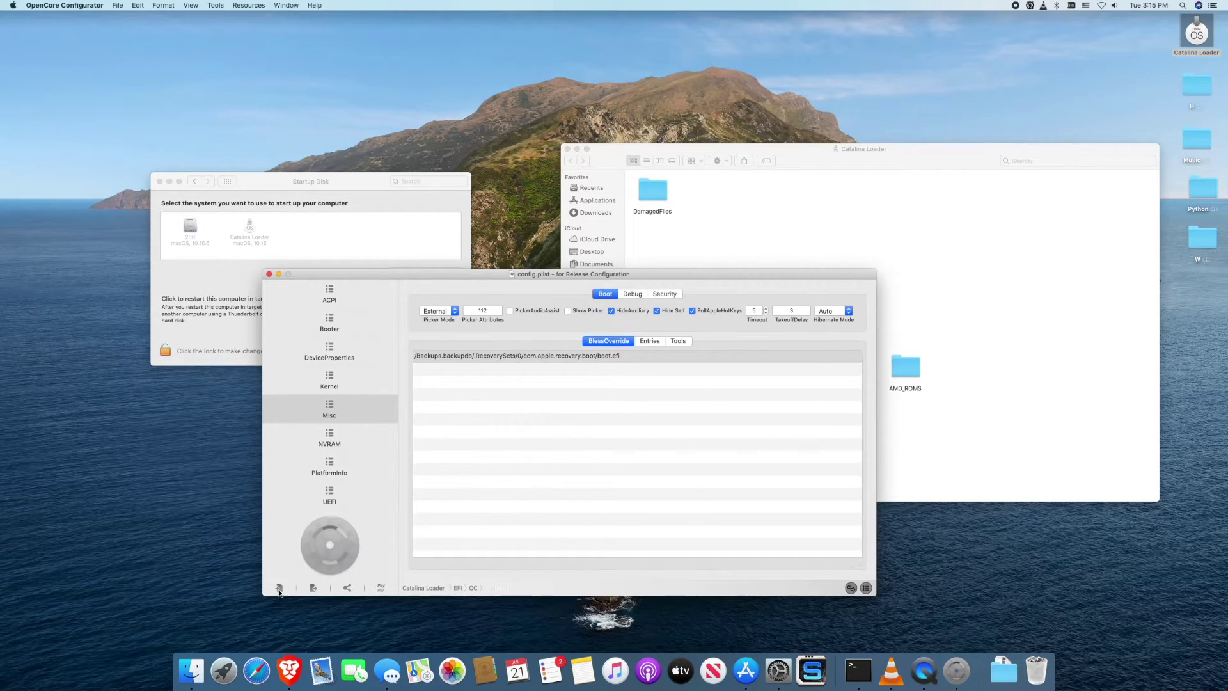
- Save config.plist in place, check the loaded configurations list, then view ACPI settings
click(313, 588)
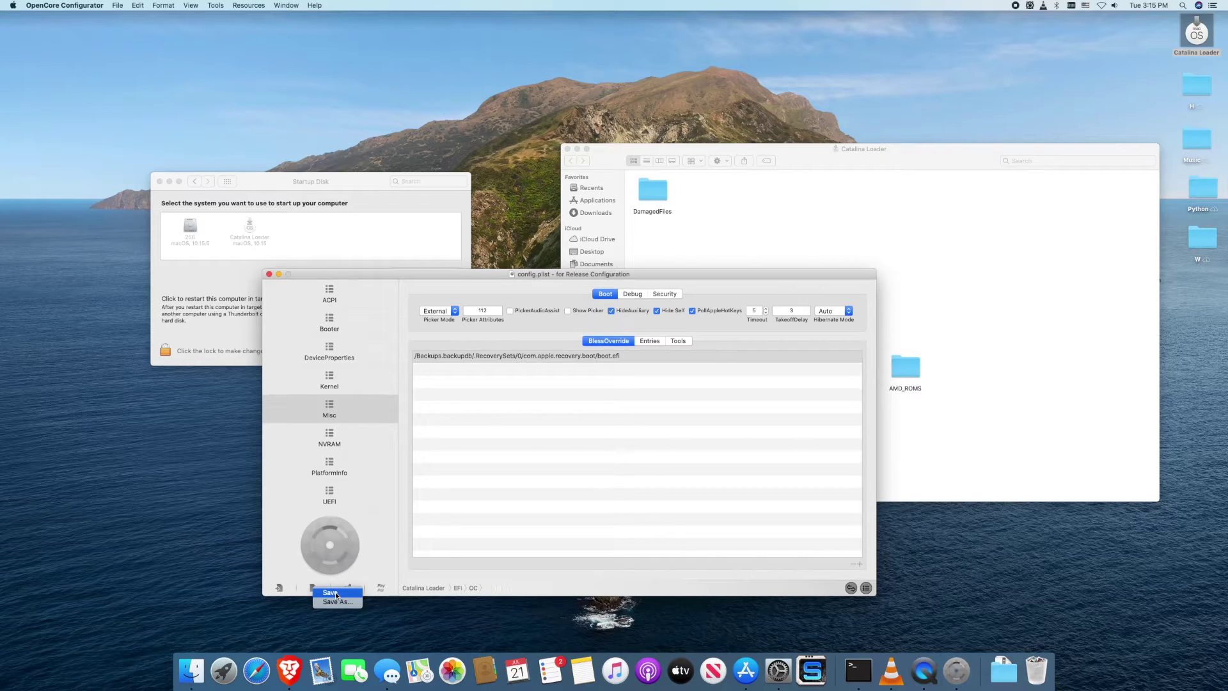
click(336, 594)
click(865, 587)
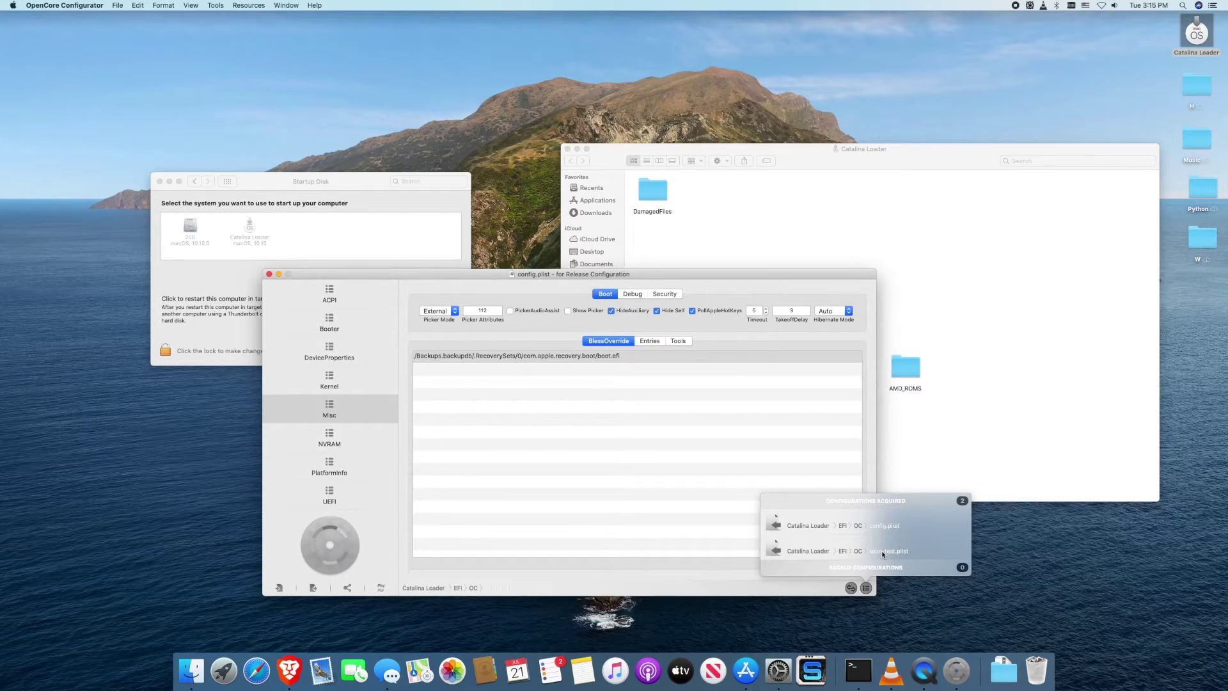
click(501, 413)
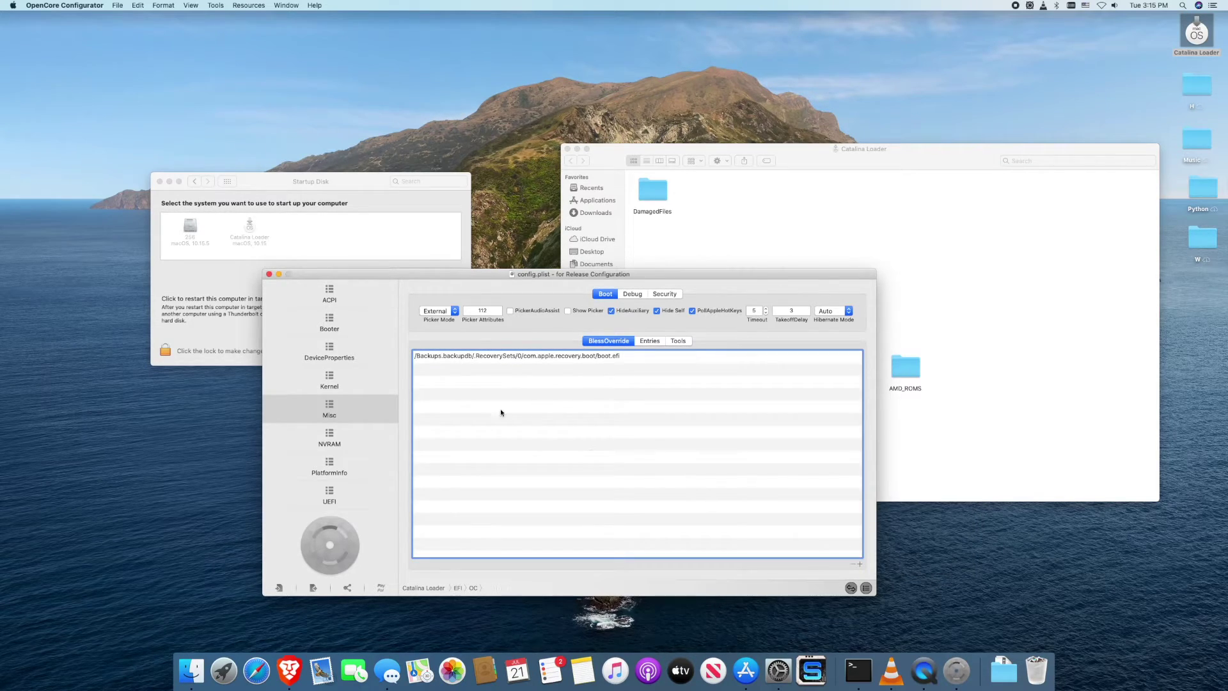
click(338, 327)
click(328, 293)
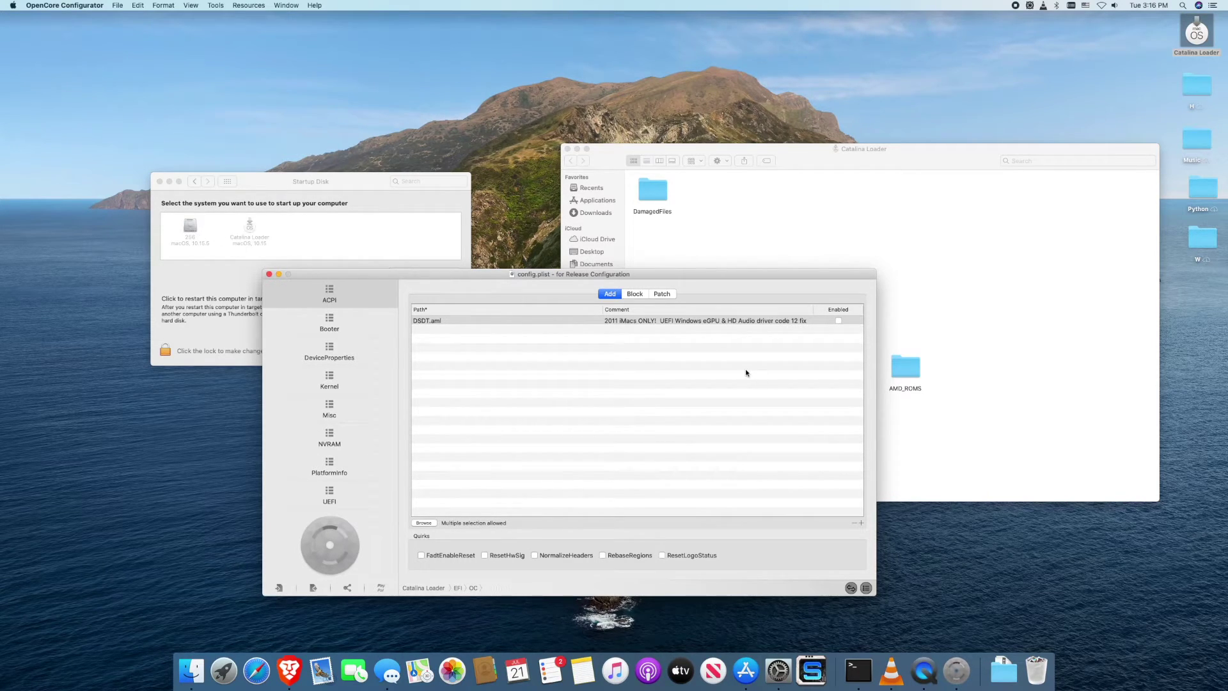
- Review the Kernel settings, then close the config.plist window
click(331, 384)
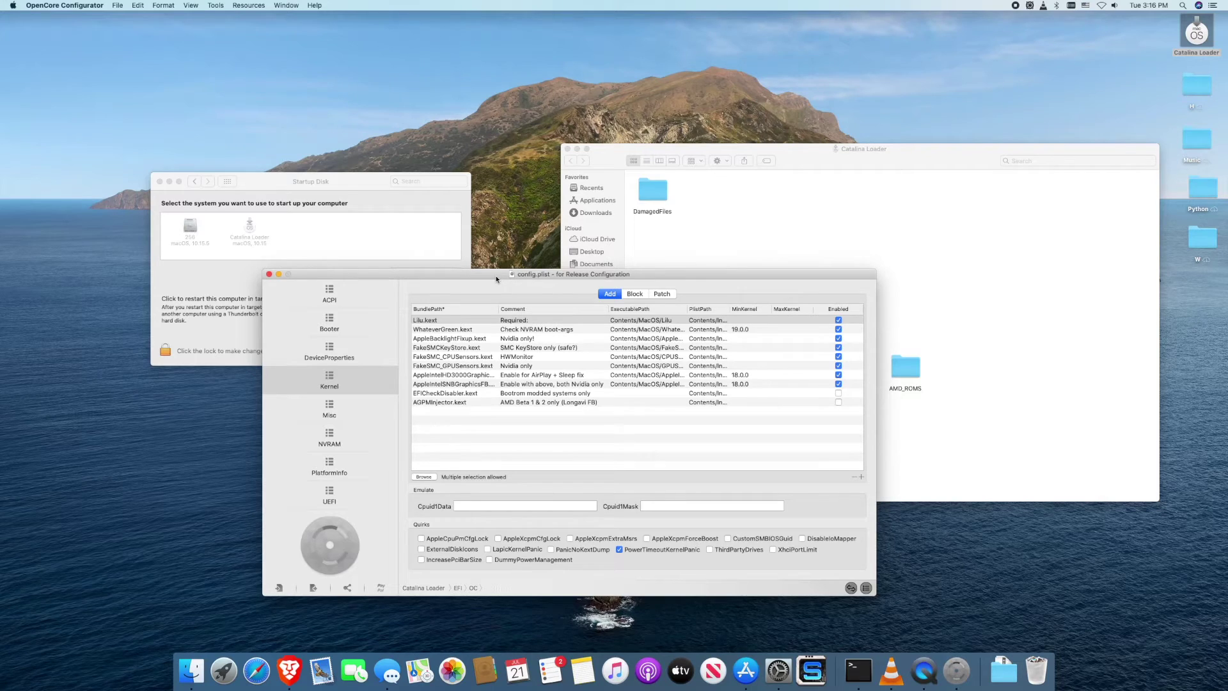
click(1004, 59)
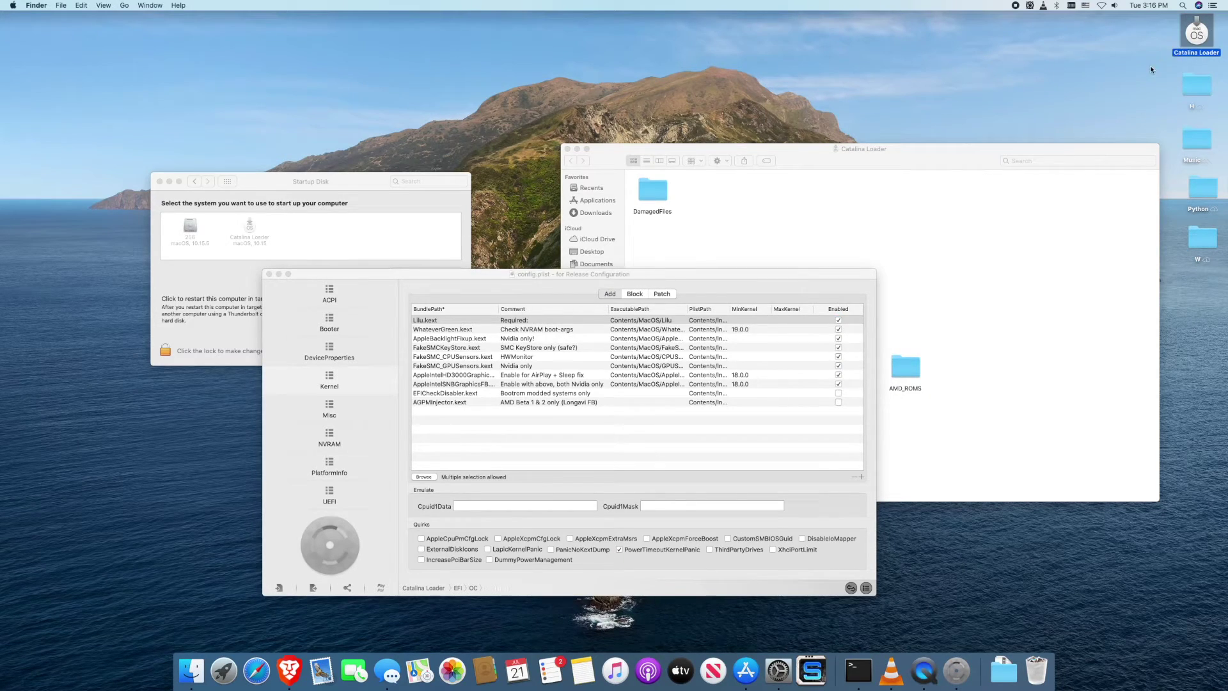
click(1169, 46)
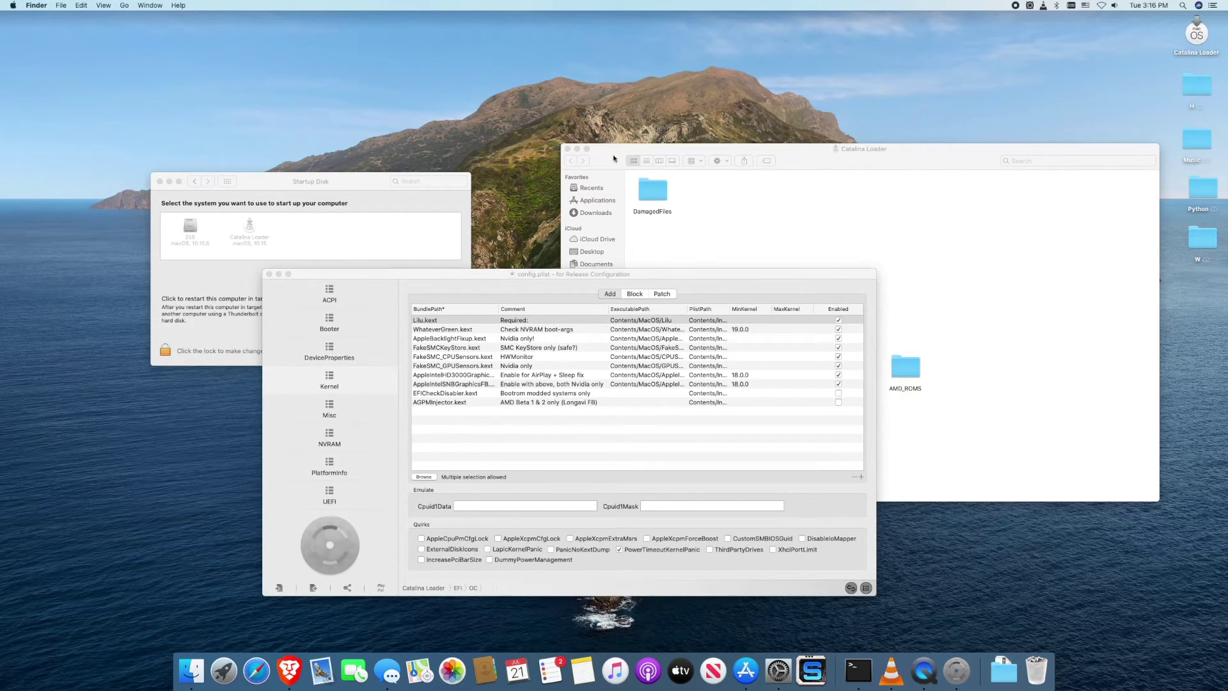
click(270, 276)
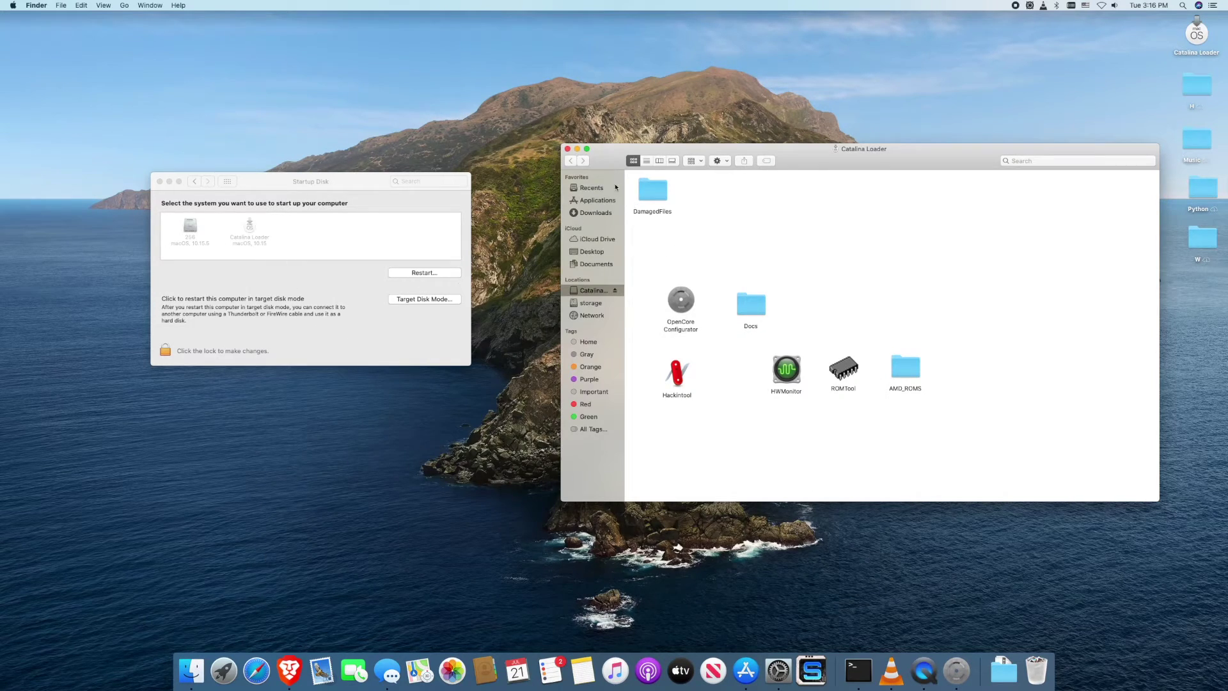
- Unlock Startup Disk with the password and select Catalina Loader as the startup disk
drag(352, 182, 606, 201)
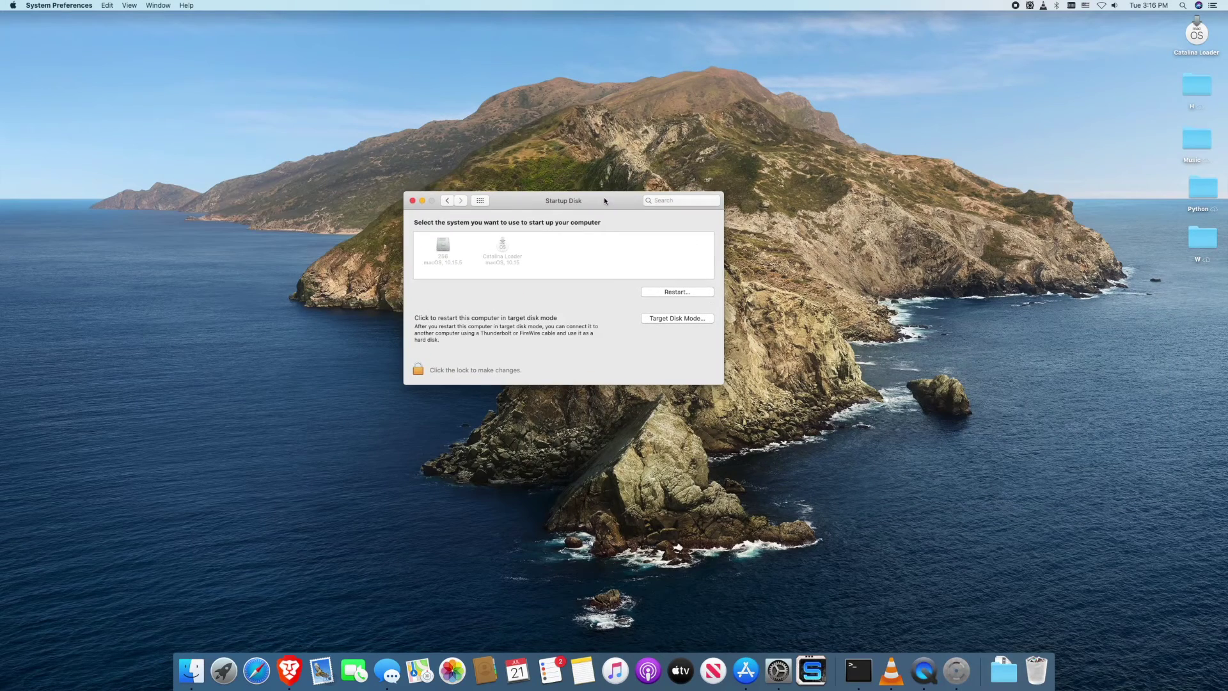
click(420, 371)
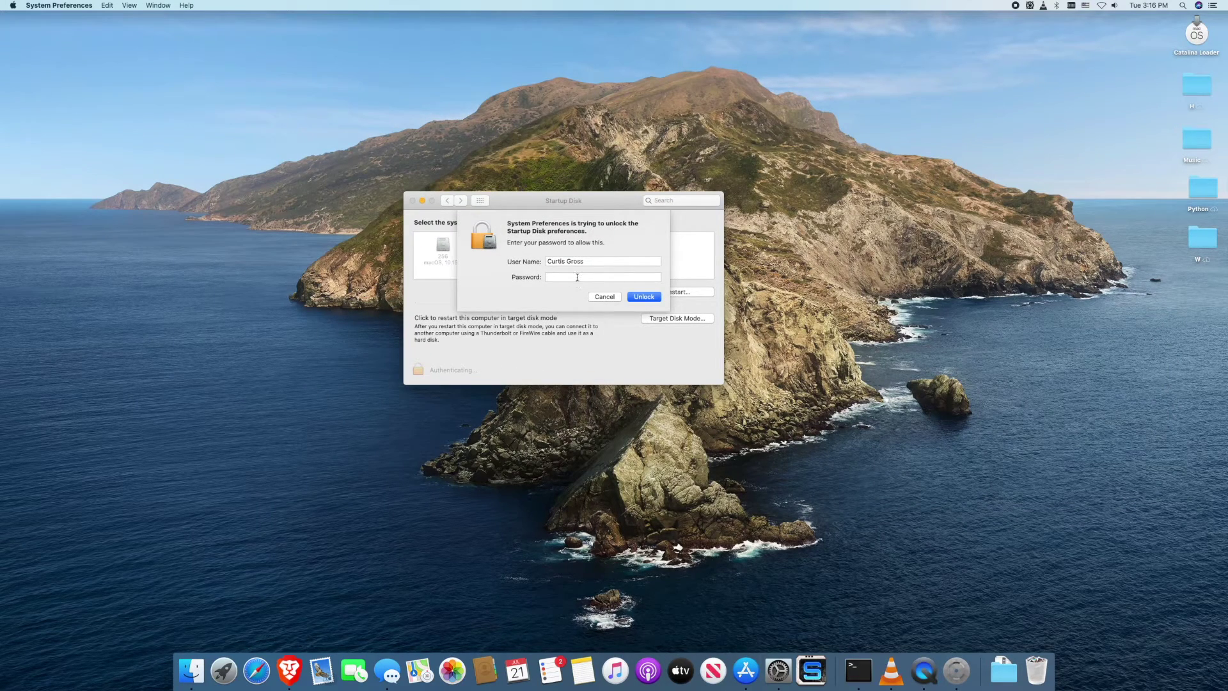
text(••••••••)
key(Return)
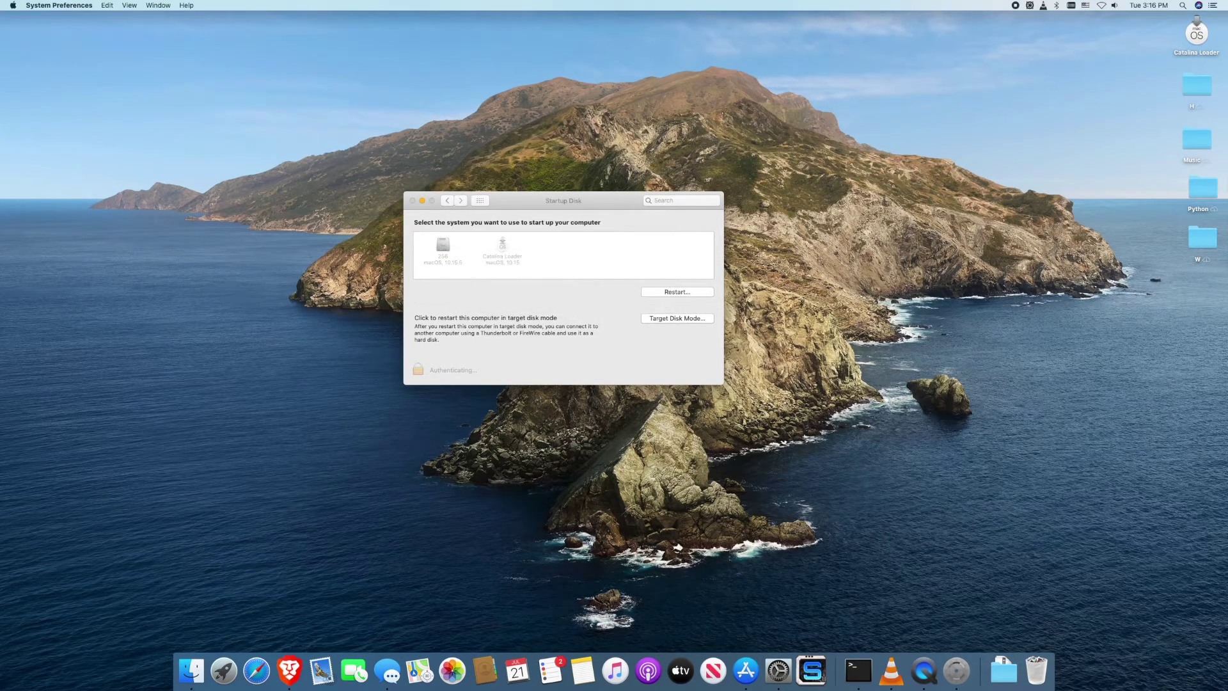
click(503, 257)
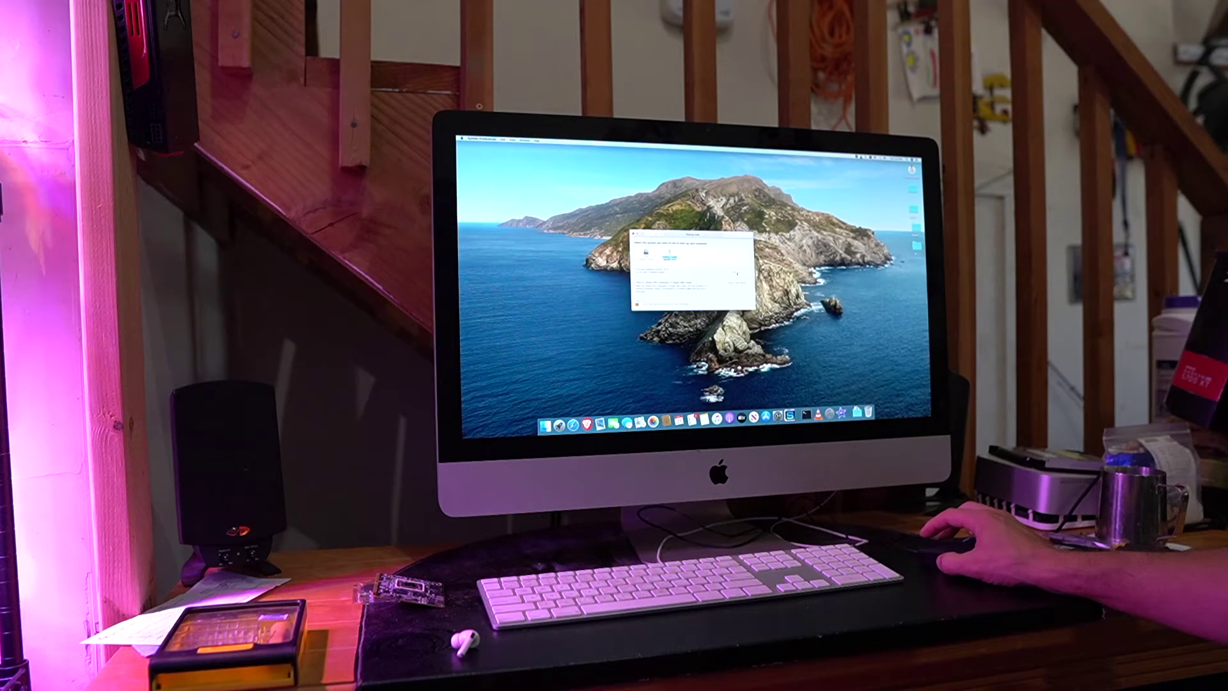
- Confirm the iMac restart, then dim and brighten the display at the login screen
click(668, 251)
click(719, 259)
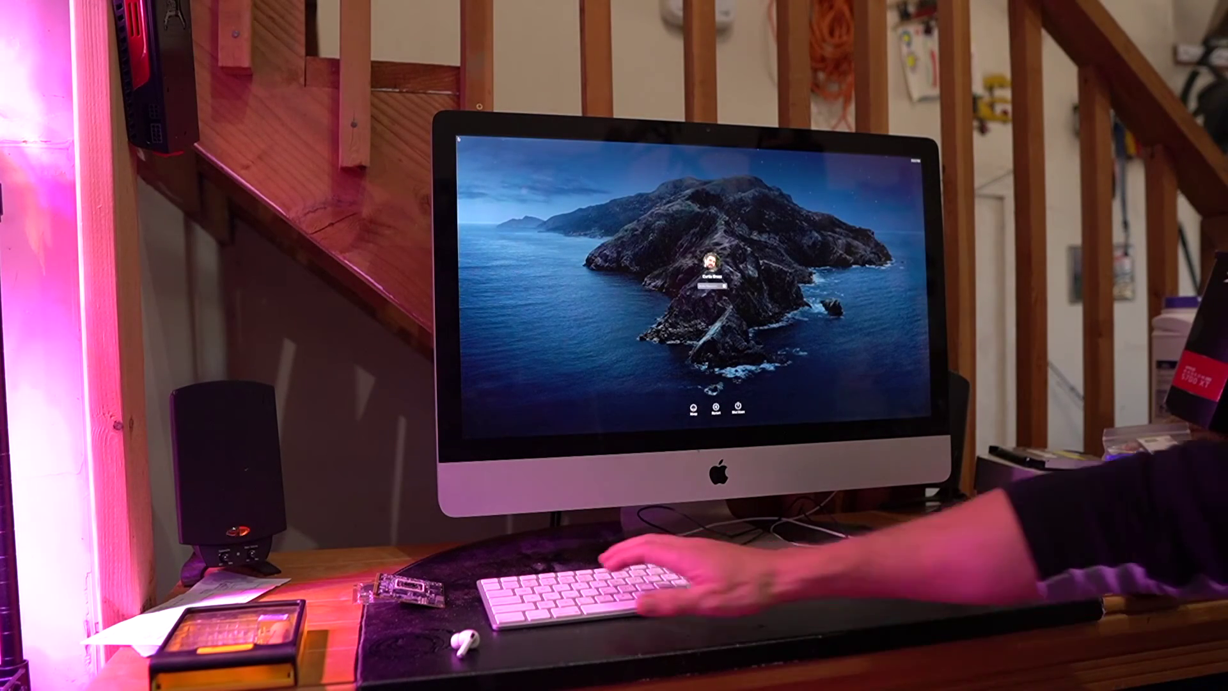
key(F1)
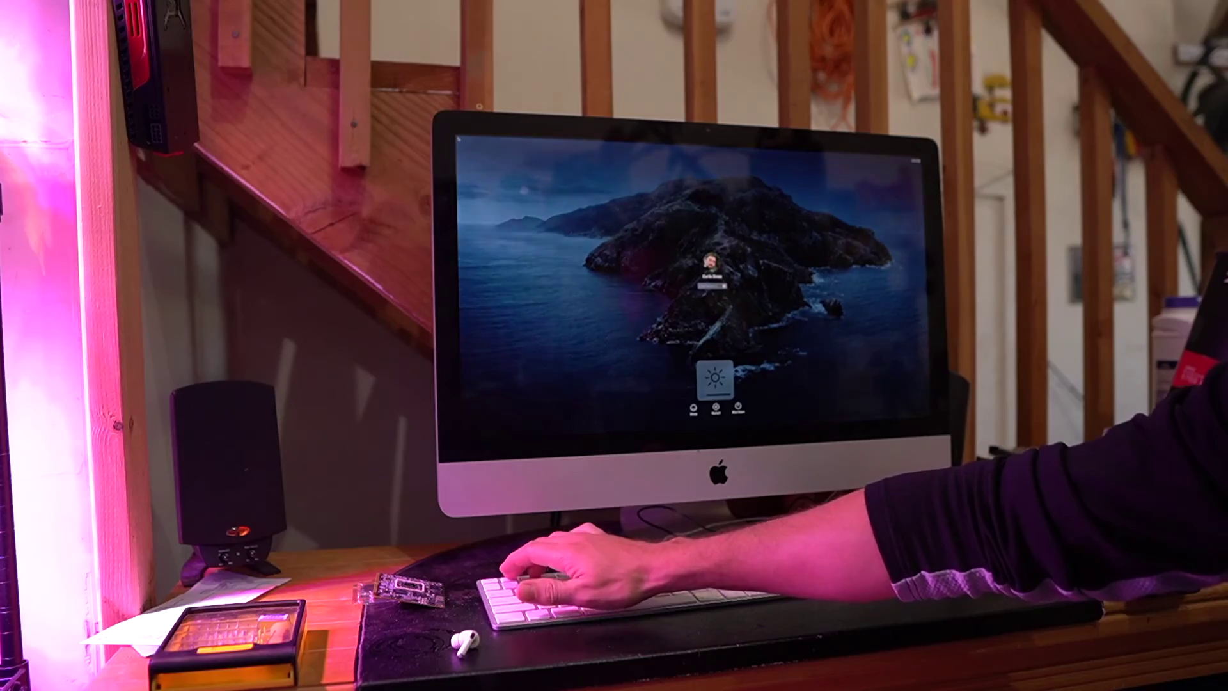
key(F2)
key(F2)
key(F2)
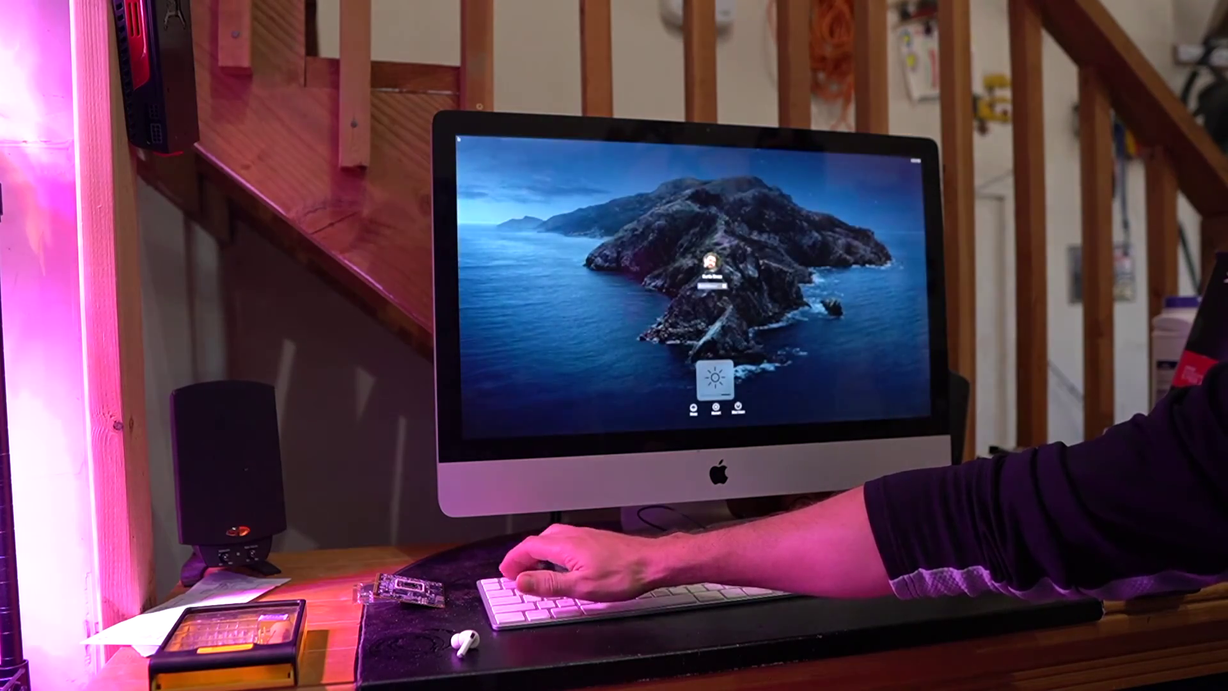